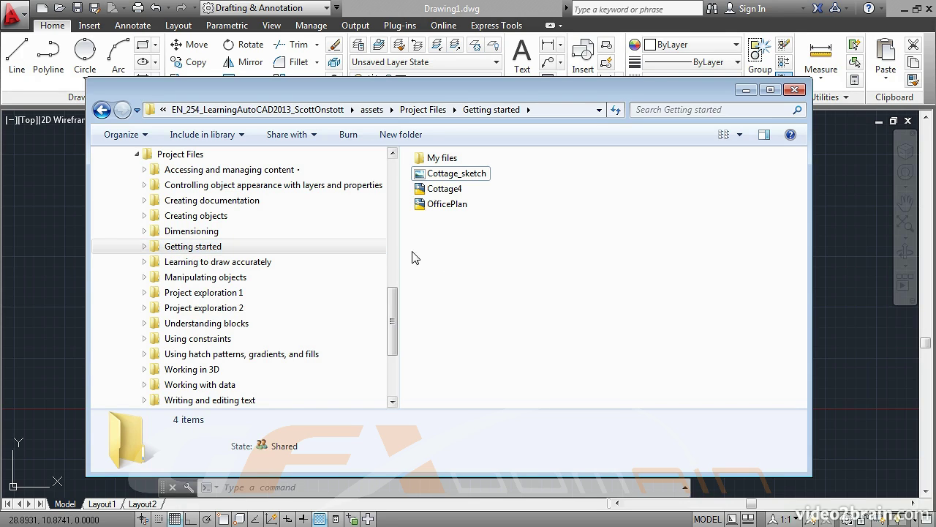
Open the Cottage_sketch image and examine the hatched wall beside the pocket door at pixel-level magnification
double_click(480, 177)
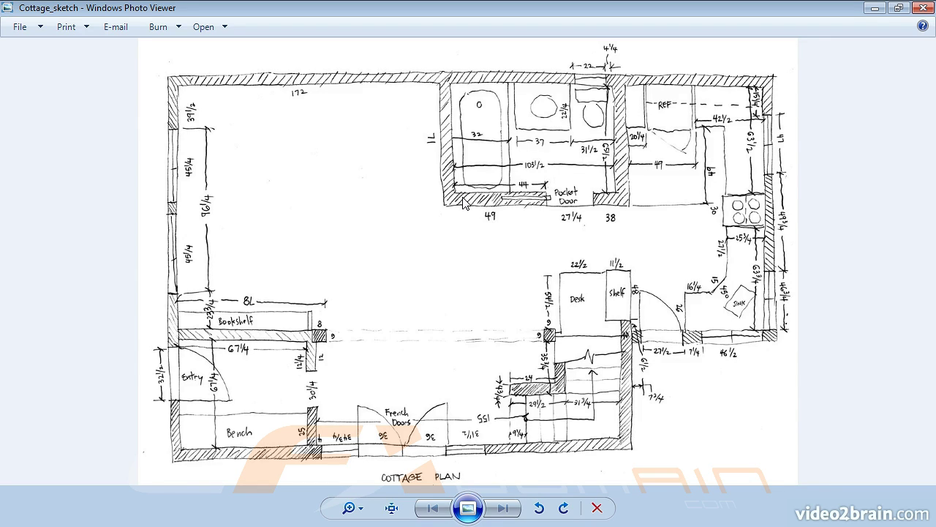
scroll(462, 202, up, 5)
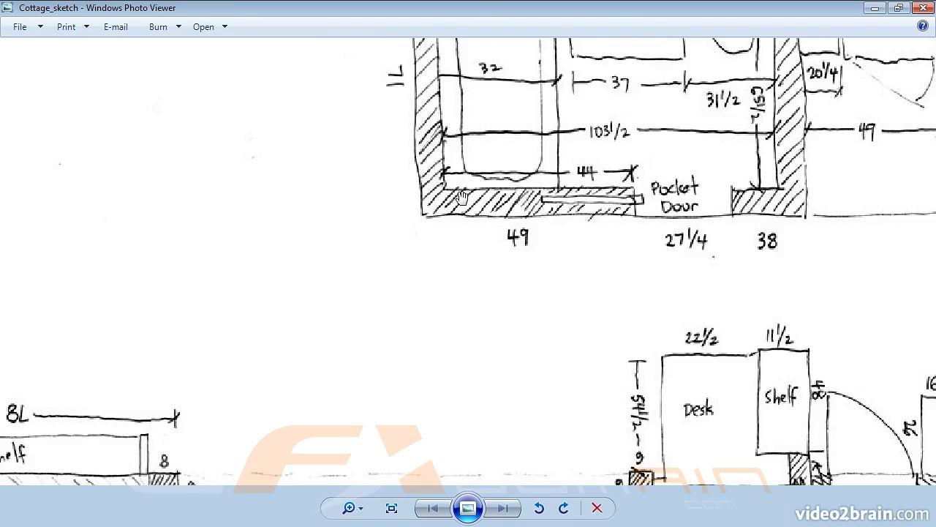
scroll(461, 196, up, 1)
scroll(460, 196, up, 4)
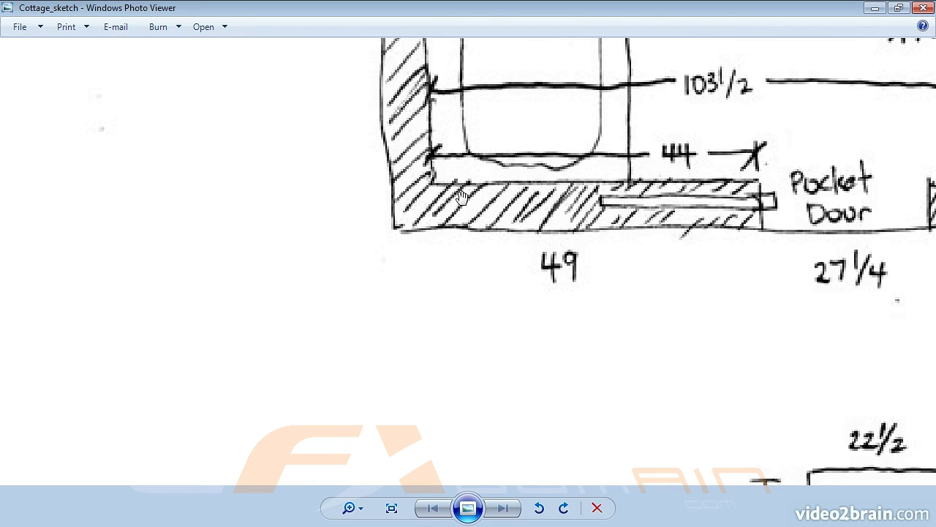
drag(454, 210, 382, 239)
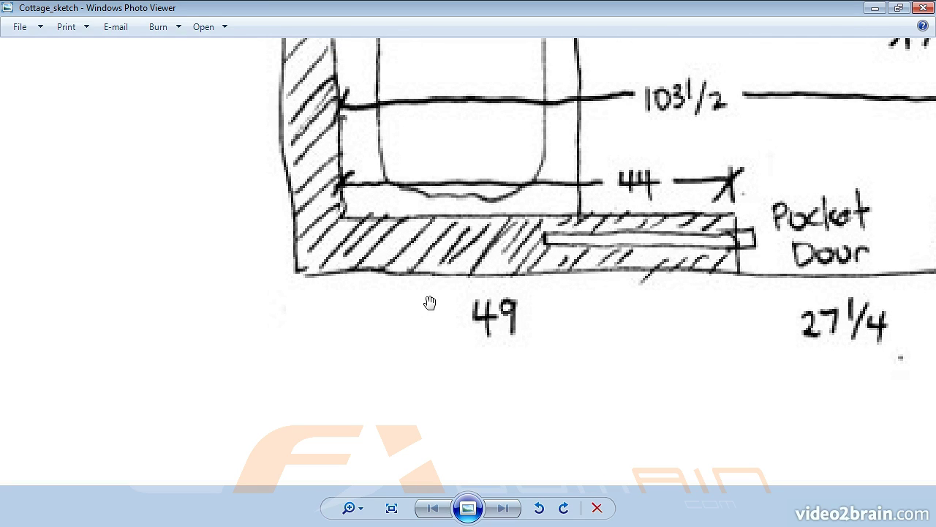
scroll(429, 302, up, 1)
scroll(430, 302, up, 1)
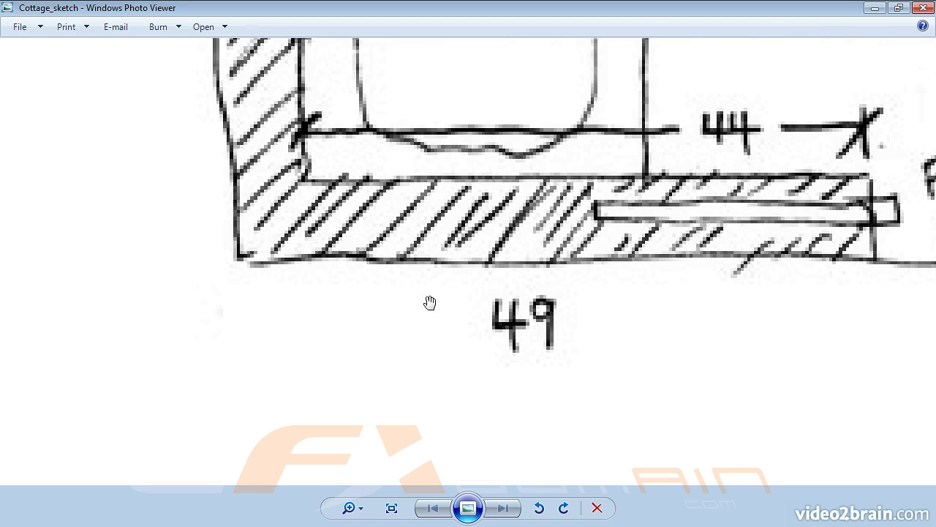
scroll(430, 302, up, 1)
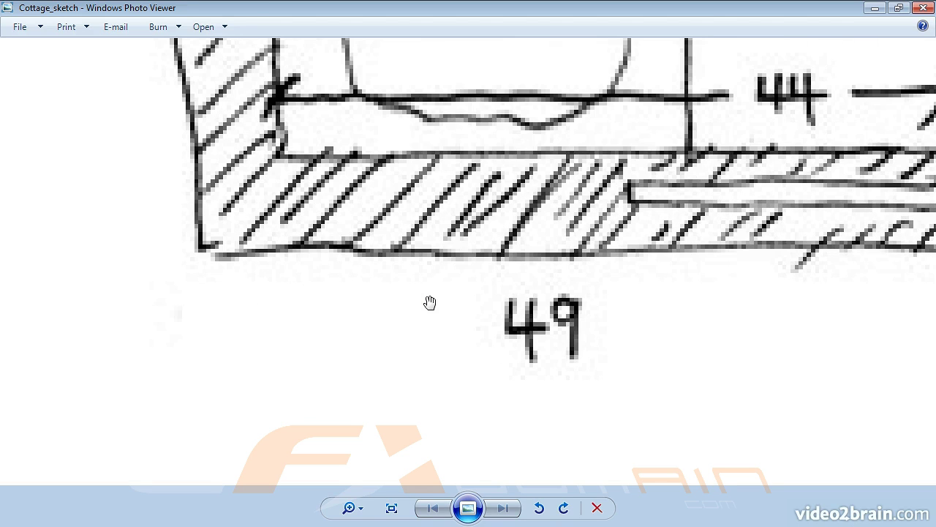
scroll(429, 303, up, 1)
scroll(429, 303, up, 1)
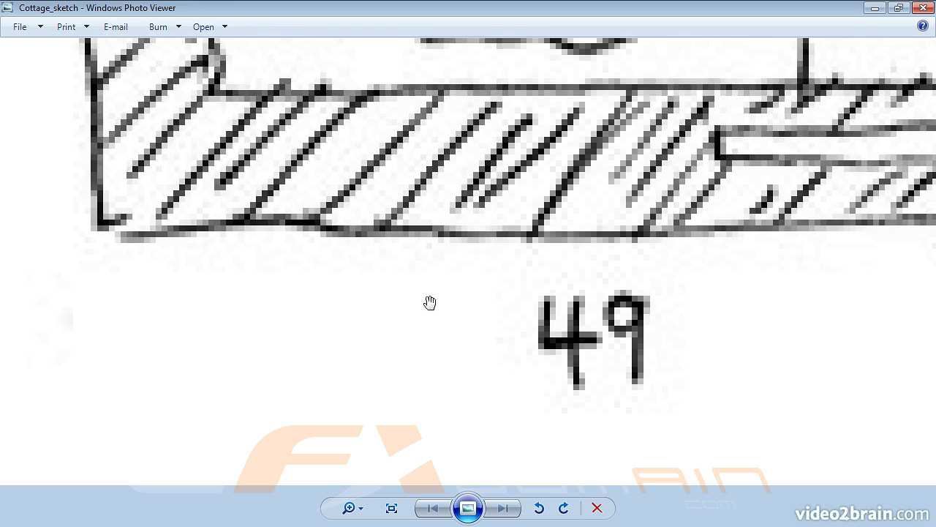
drag(414, 256, 418, 289)
scroll(418, 290, up, 1)
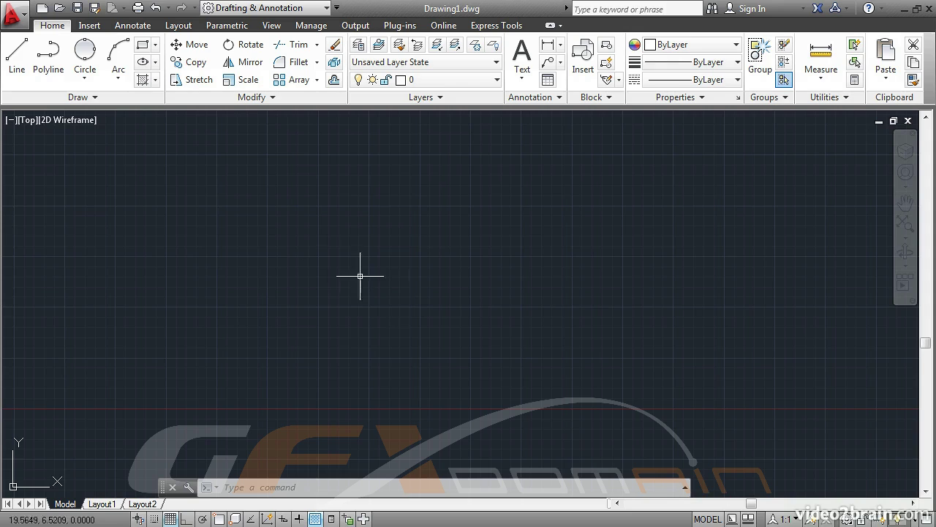
In AutoCAD, open the Cottage4 drawing from the Getting started folder
click(59, 8)
click(333, 155)
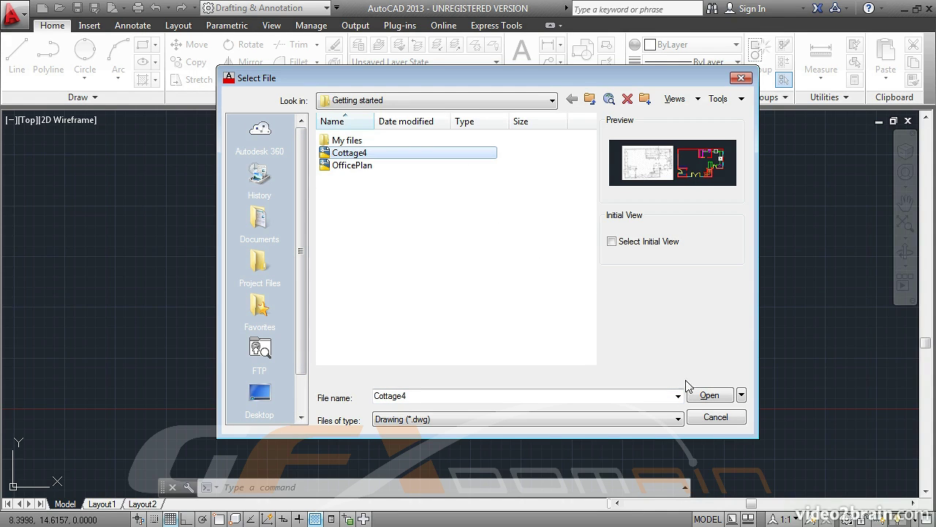
click(701, 396)
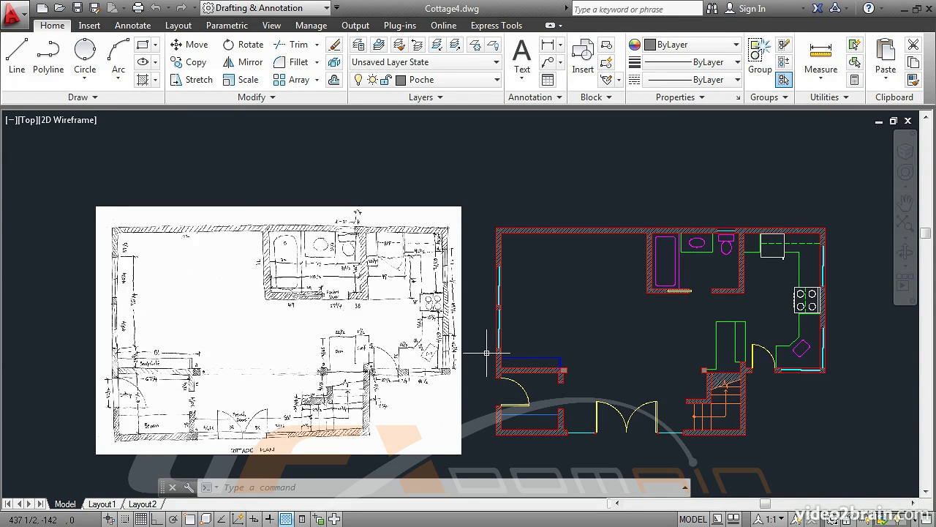
Examine the scanned sketch's wall near the 49 dimension closely, then compare it with the whole plan
scroll(386, 373, up, 2)
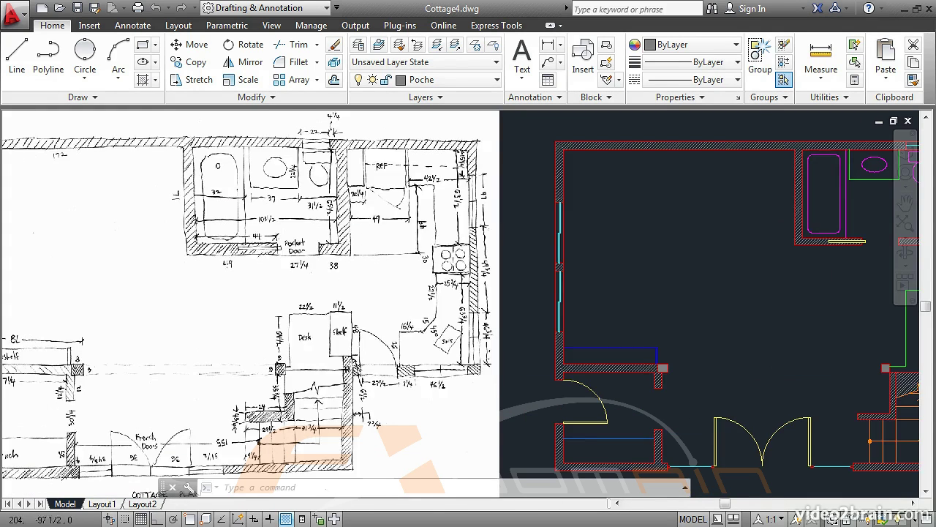
scroll(235, 285, up, 4)
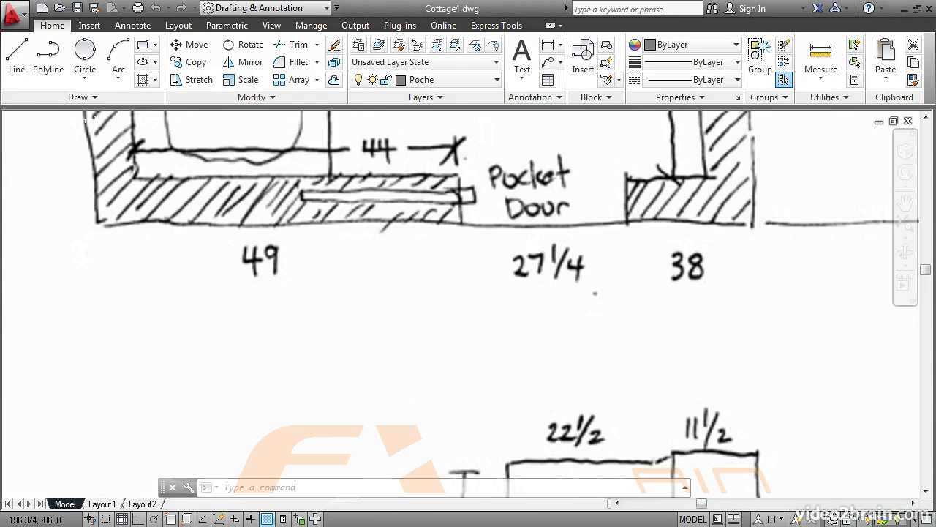
scroll(217, 264, up, 2)
scroll(252, 263, up, 2)
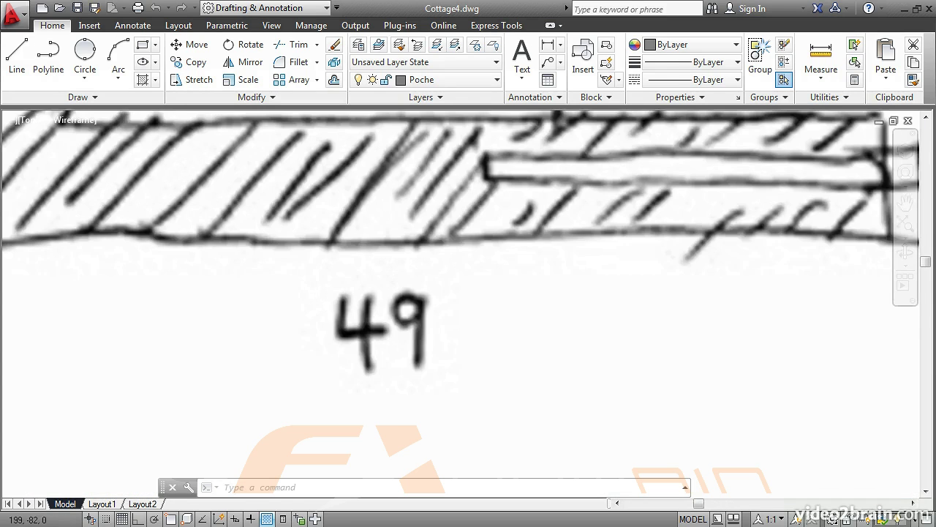
scroll(300, 285, up, 2)
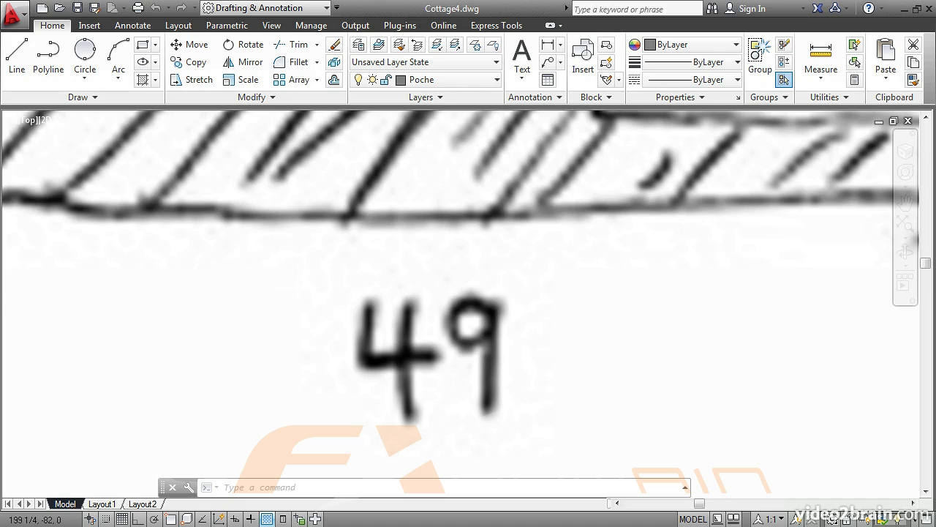
scroll(246, 181, up, 2)
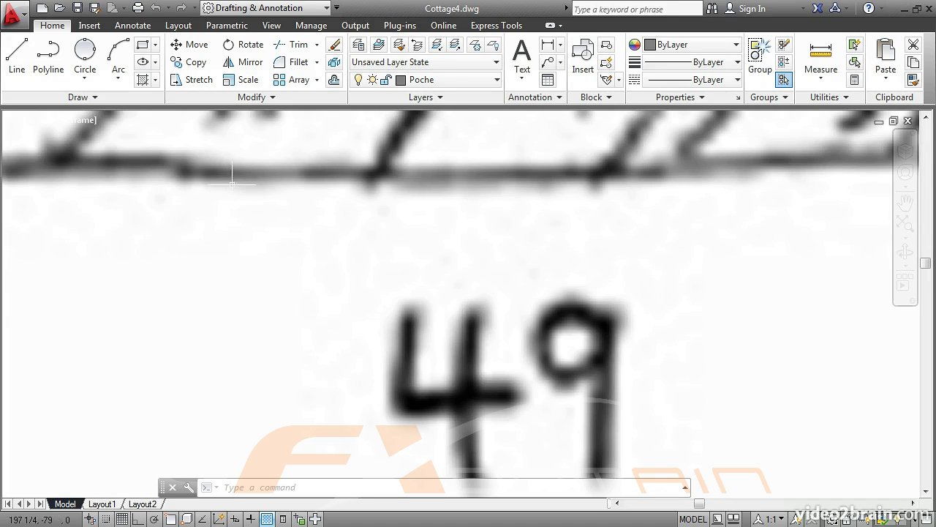
scroll(285, 246, up, 2)
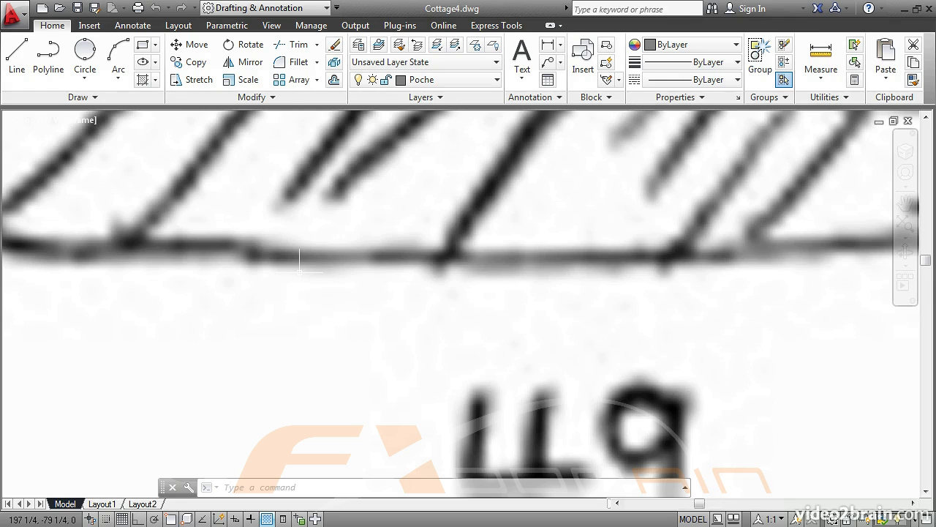
scroll(299, 269, down, 5)
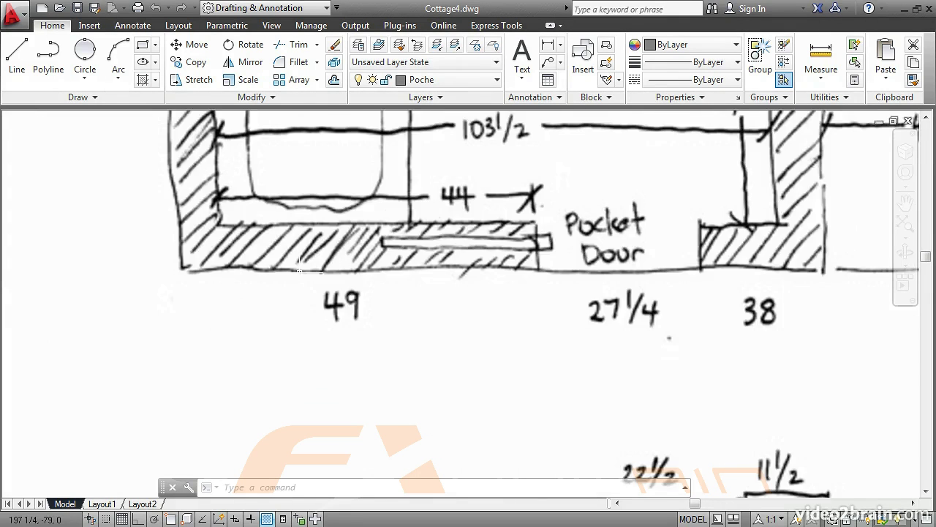
scroll(299, 269, down, 5)
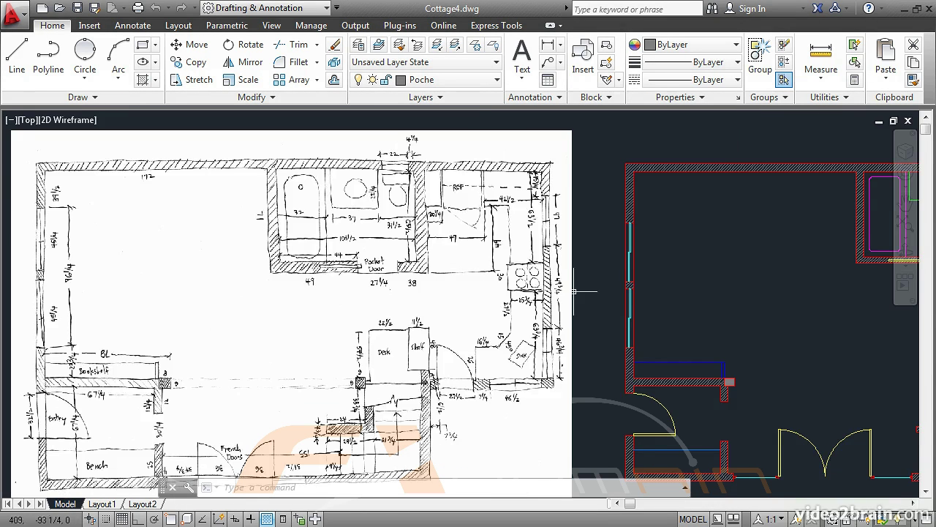
Examine the drafted plan's bathroom wall corner beside the pocket door at high magnification
mouse_move(788, 264)
middle_down()
mouse_move(708, 274)
mouse_move(546, 270)
mouse_move(482, 245)
middle_up()
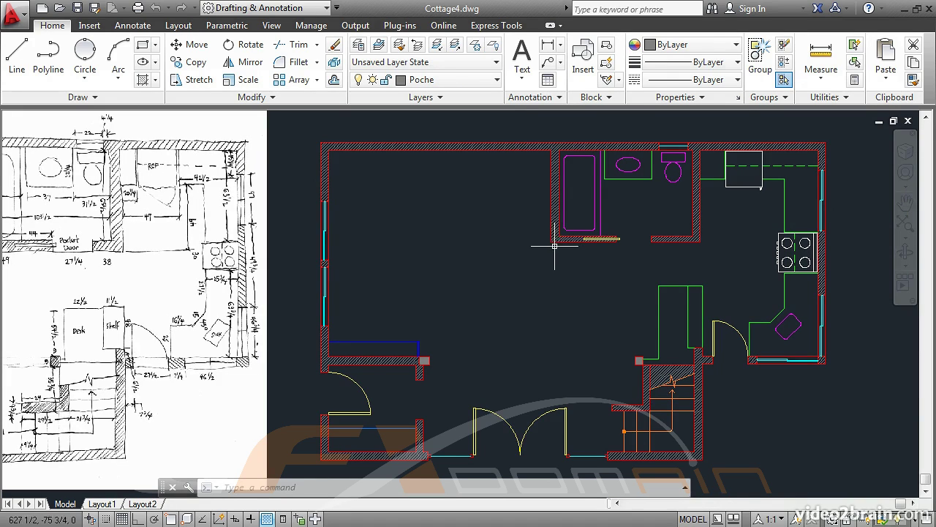
scroll(554, 248, up, 4)
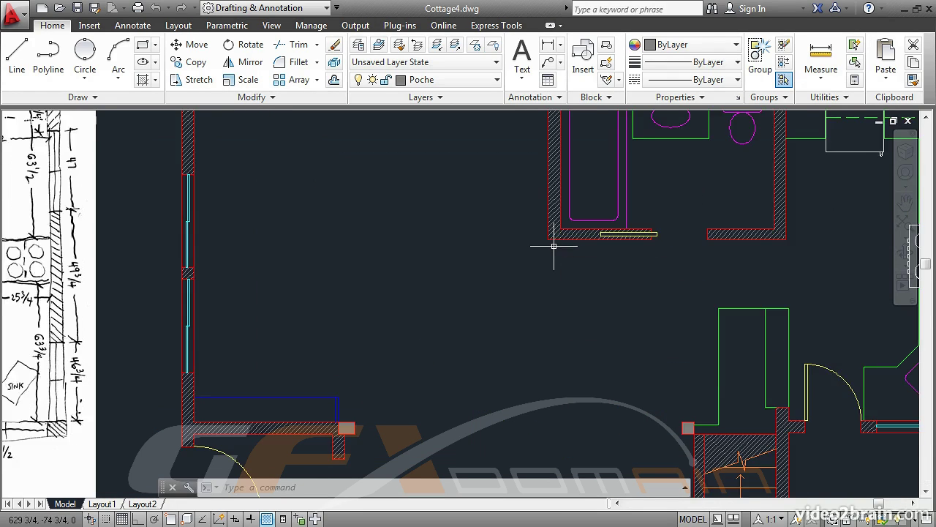
scroll(553, 245, up, 2)
middle_drag(554, 243, 480, 299)
scroll(496, 309, up, 4)
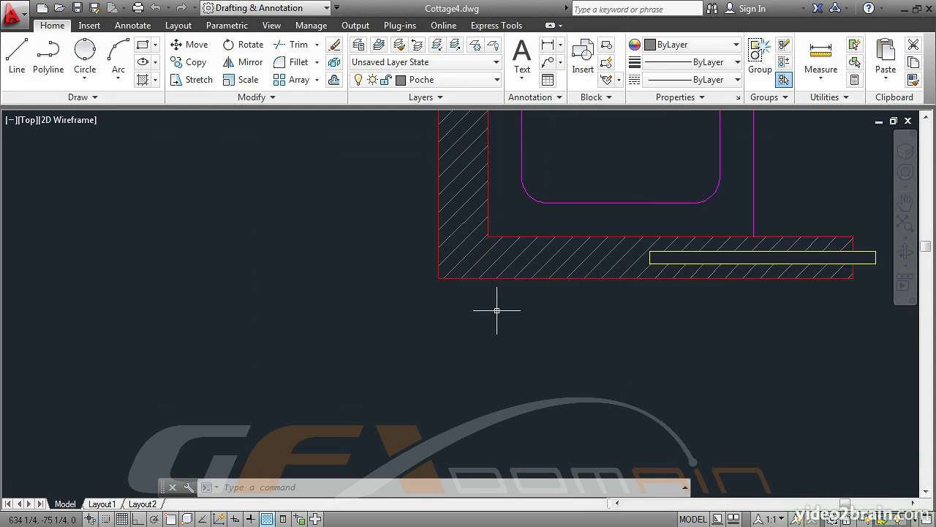
middle_drag(497, 292, 397, 344)
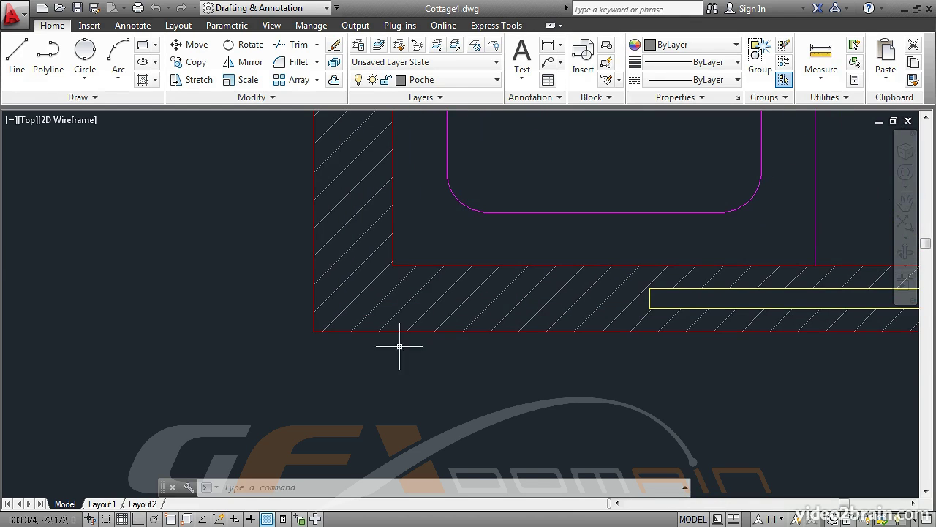
scroll(299, 340, up, 4)
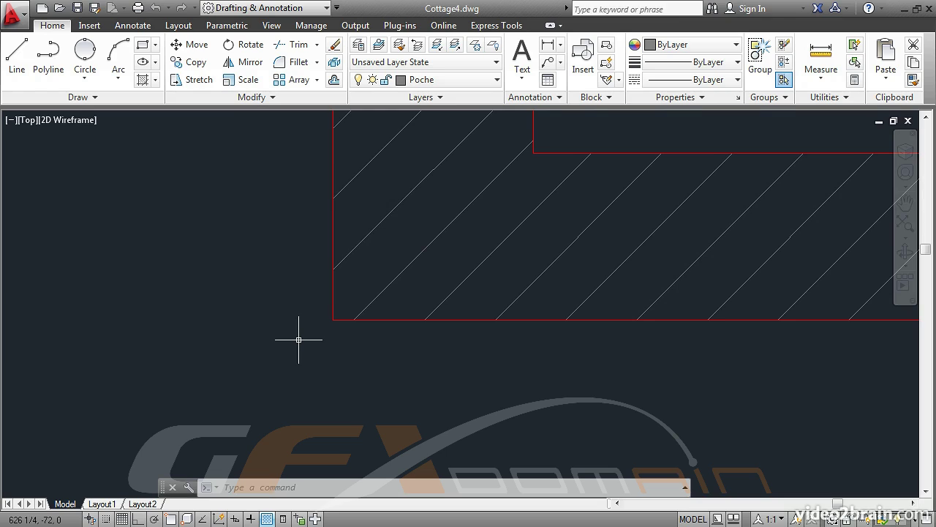
Display the properties of the bathroom's lower outer wall line and review its geometry coordinates
click(380, 319)
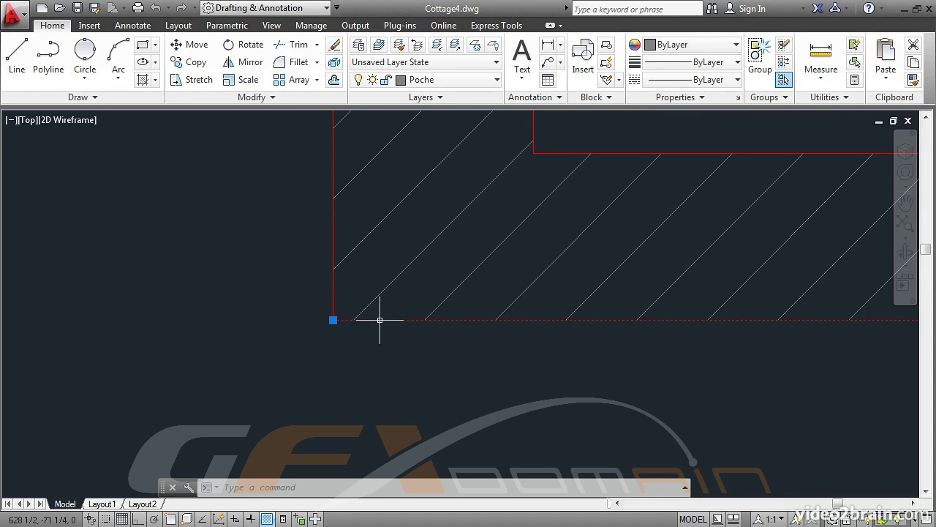
right_click(261, 289)
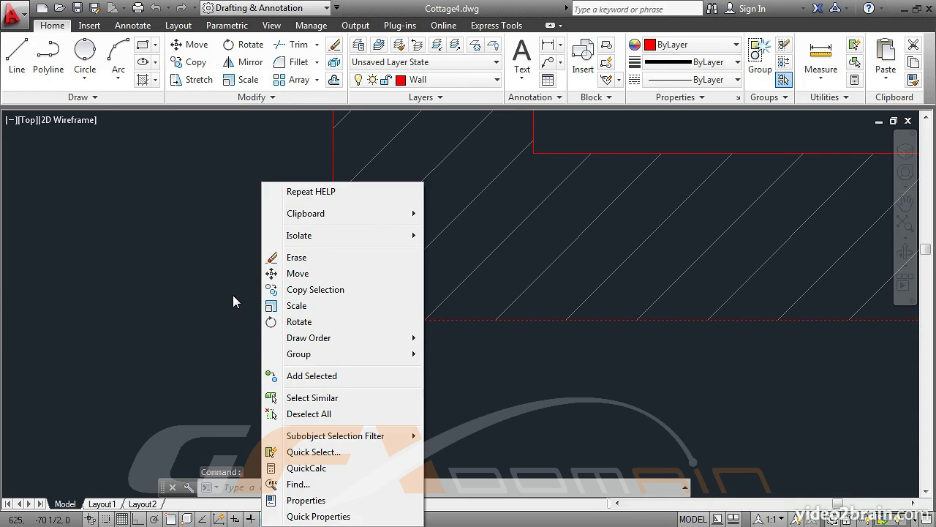
click(293, 500)
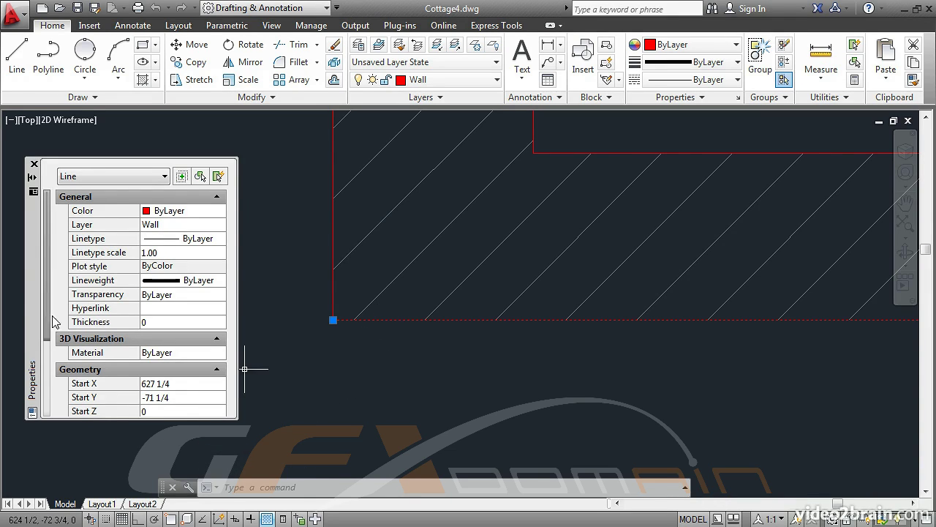
drag(45, 308, 39, 388)
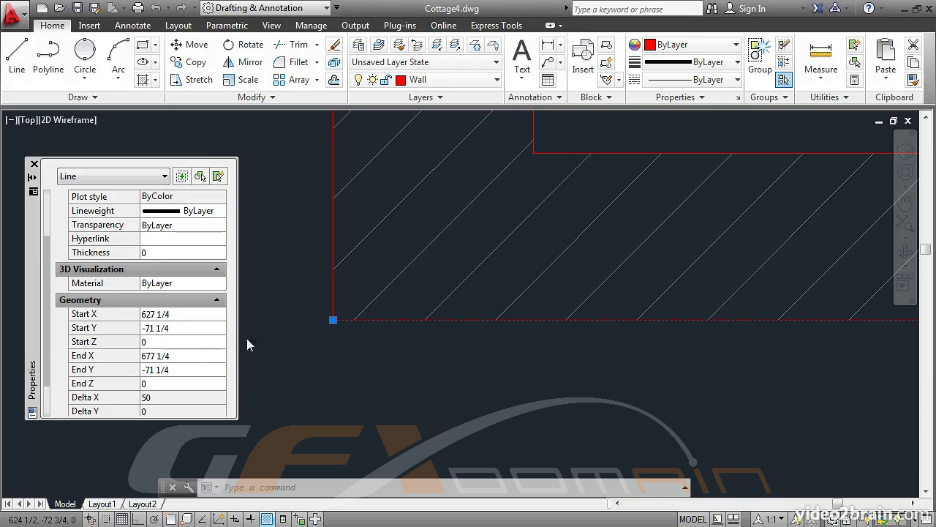
Show the full extents of the drawing with nothing selected and close the Properties palette
scroll(280, 336, down, 4)
middle_drag(280, 335, 465, 301)
middle_click(465, 301)
middle_click(466, 300)
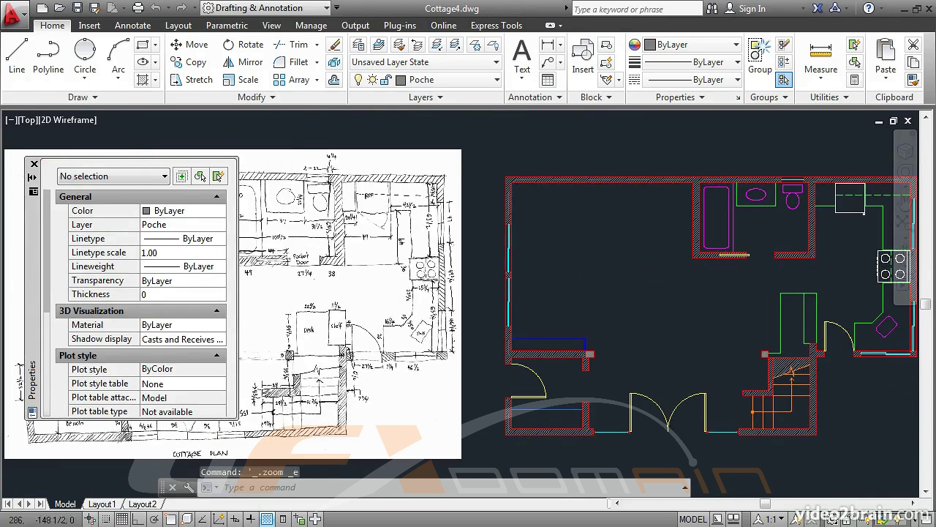
click(34, 164)
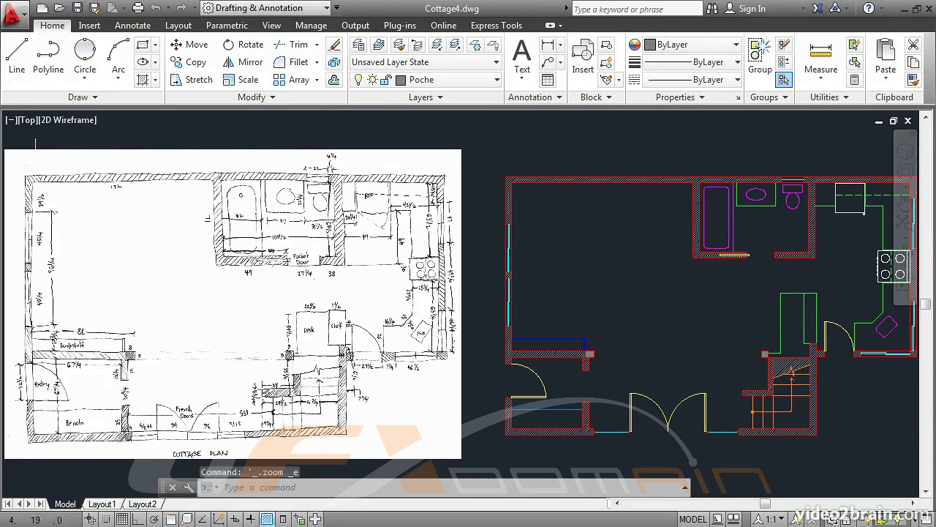